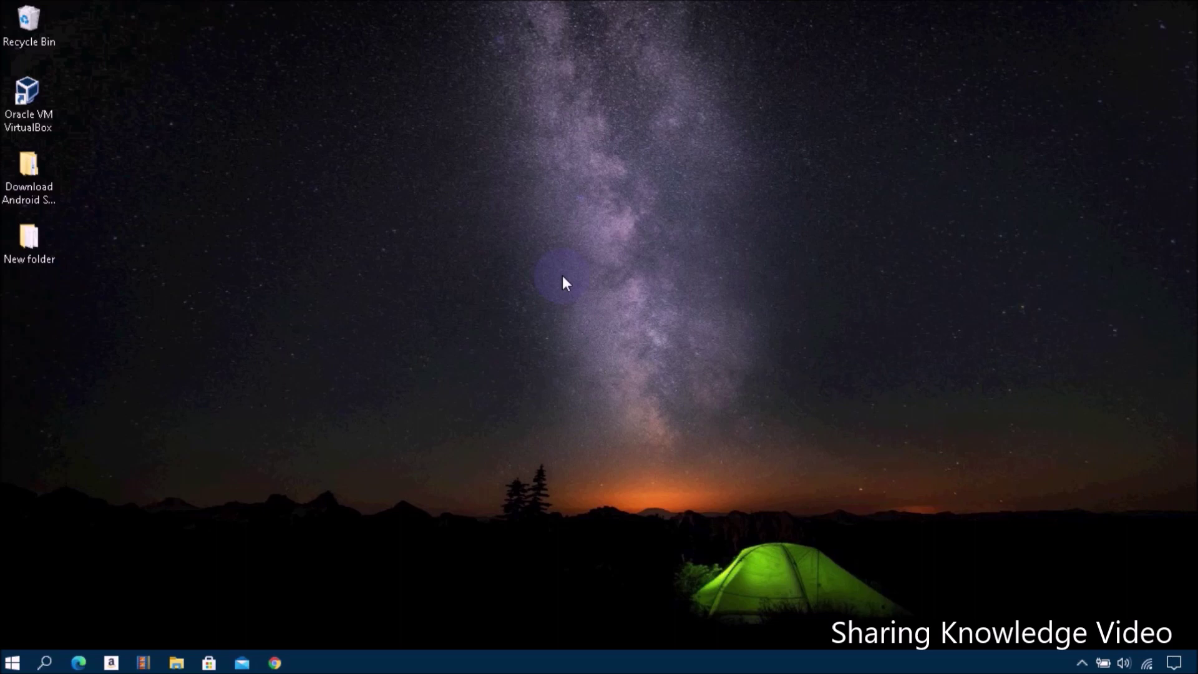
Go to System > Display in Settings and open Advanced display settings for Display 1
key(super+i)
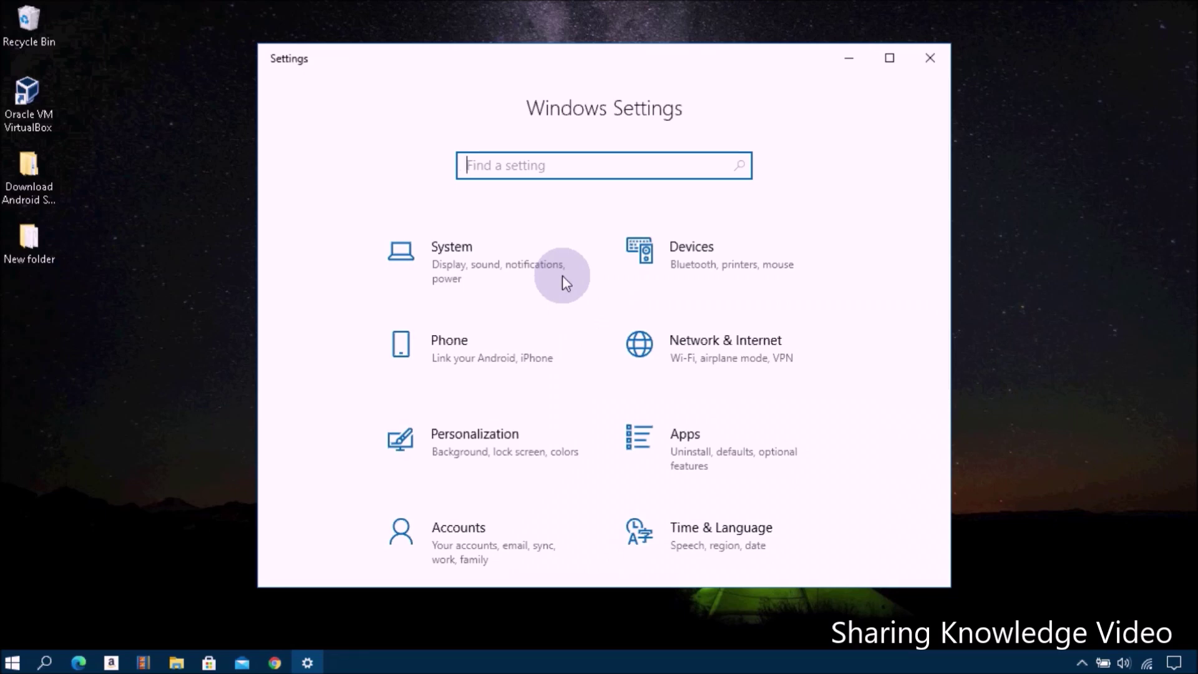
click(469, 267)
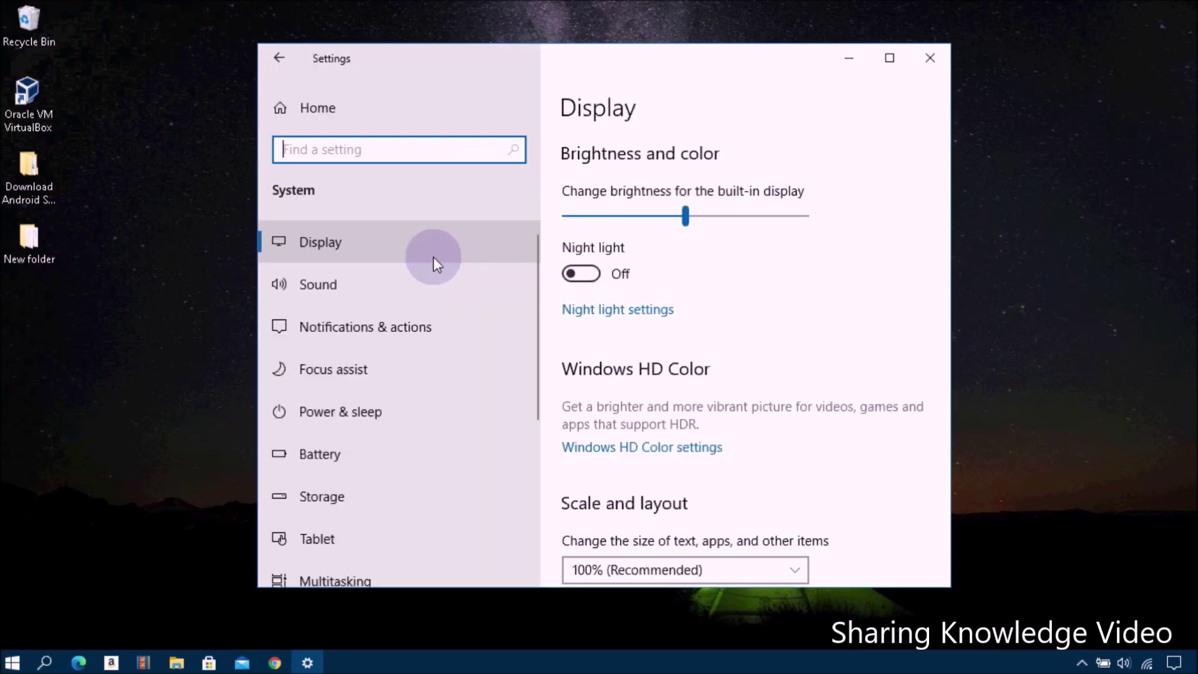
click(335, 245)
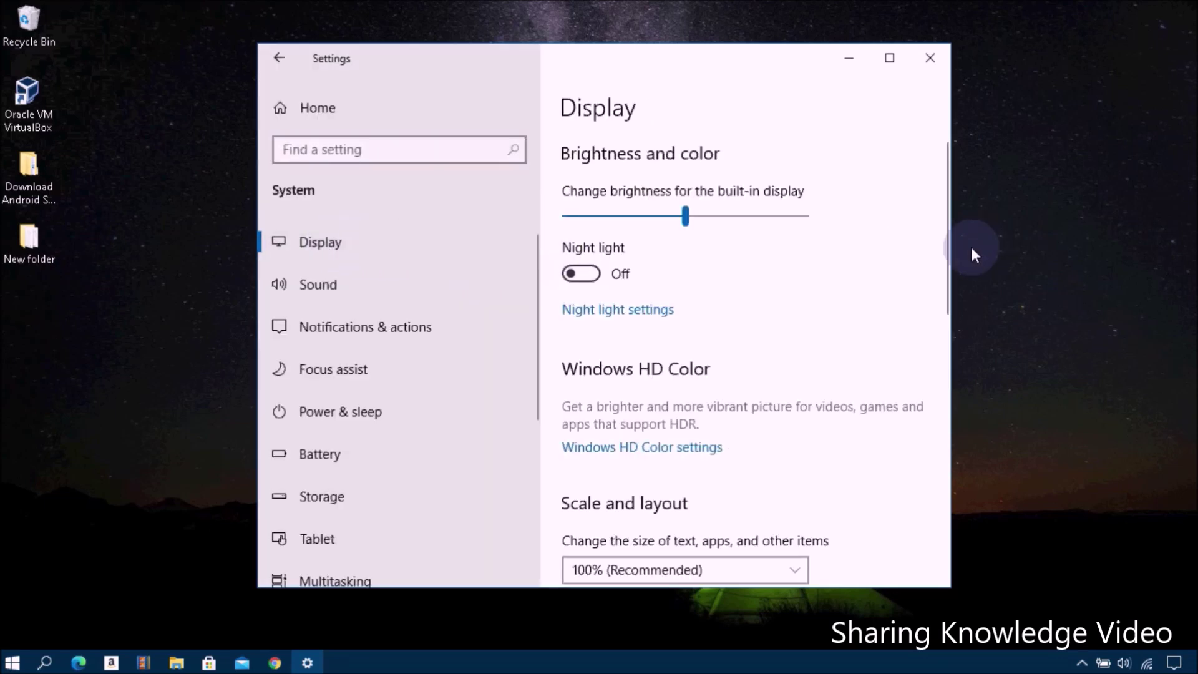
drag(937, 241, 922, 445)
click(609, 293)
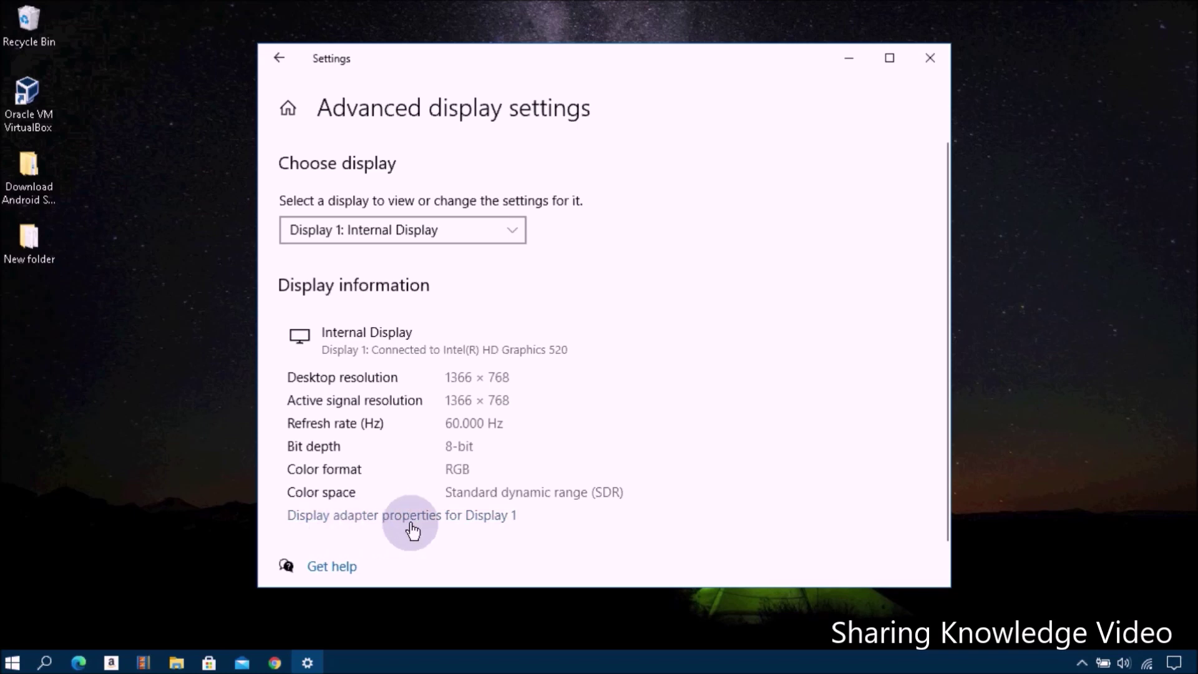
Open the Intel HD Graphics 520 adapter properties for Display 1 and move the window right
click(441, 524)
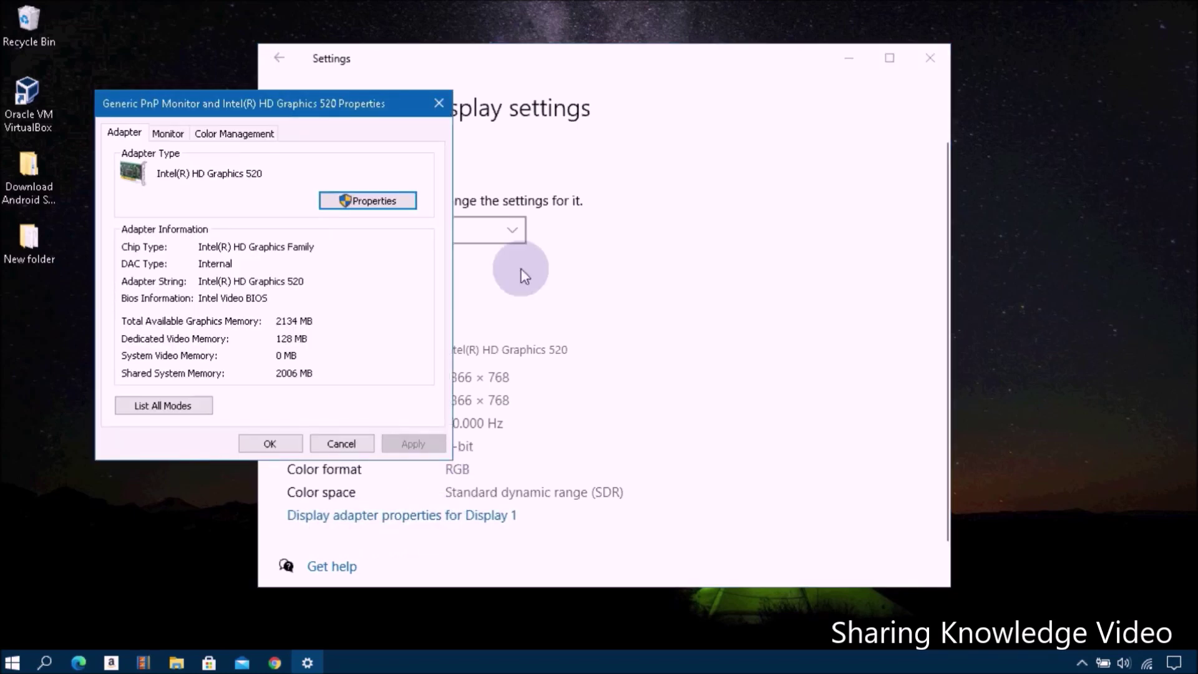
drag(327, 106, 666, 113)
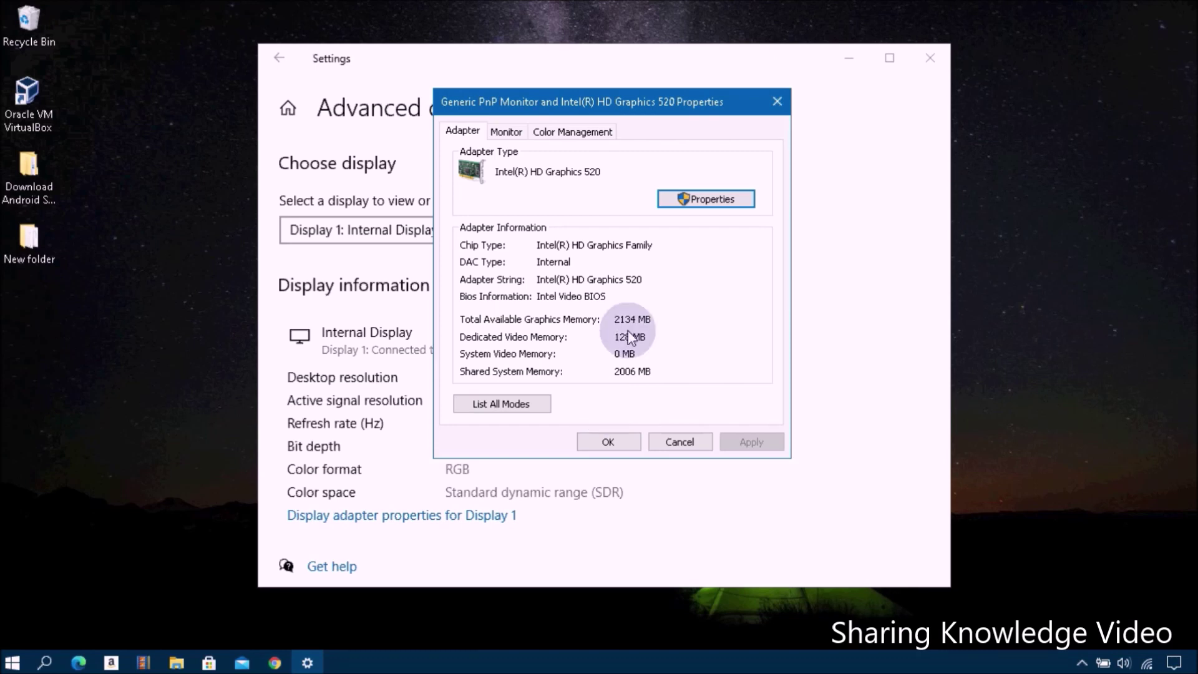
Launch Registry Editor via regedit from the Run prompt and maximize its window
key(super+r)
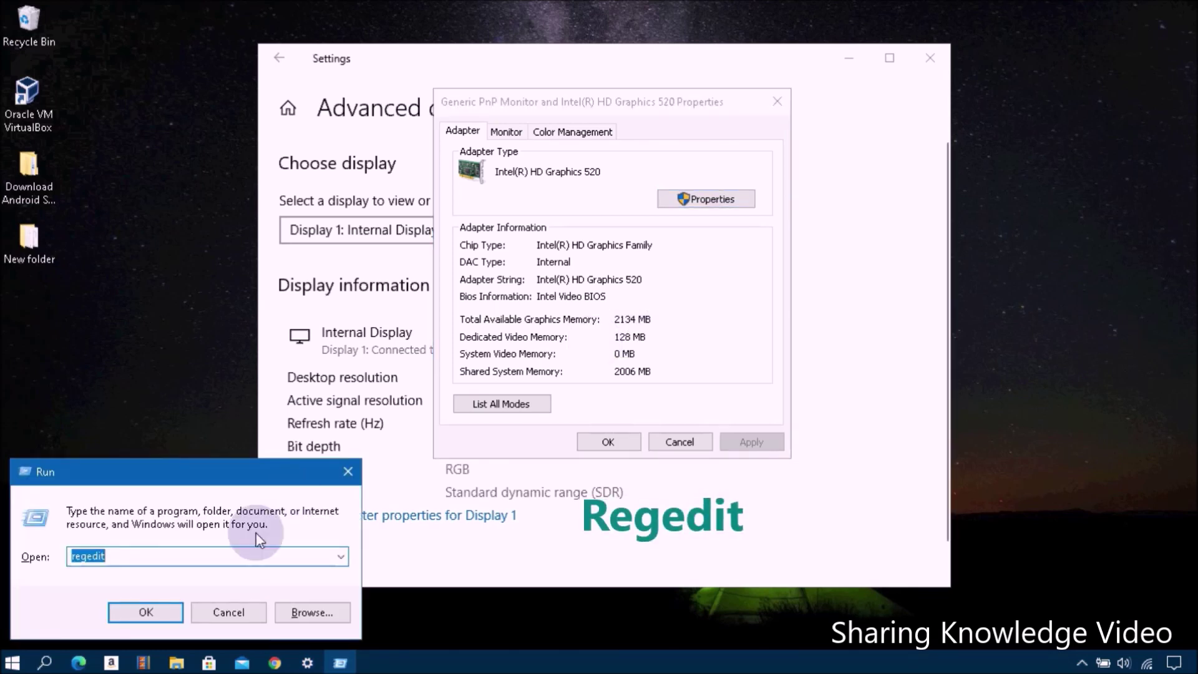
click(149, 555)
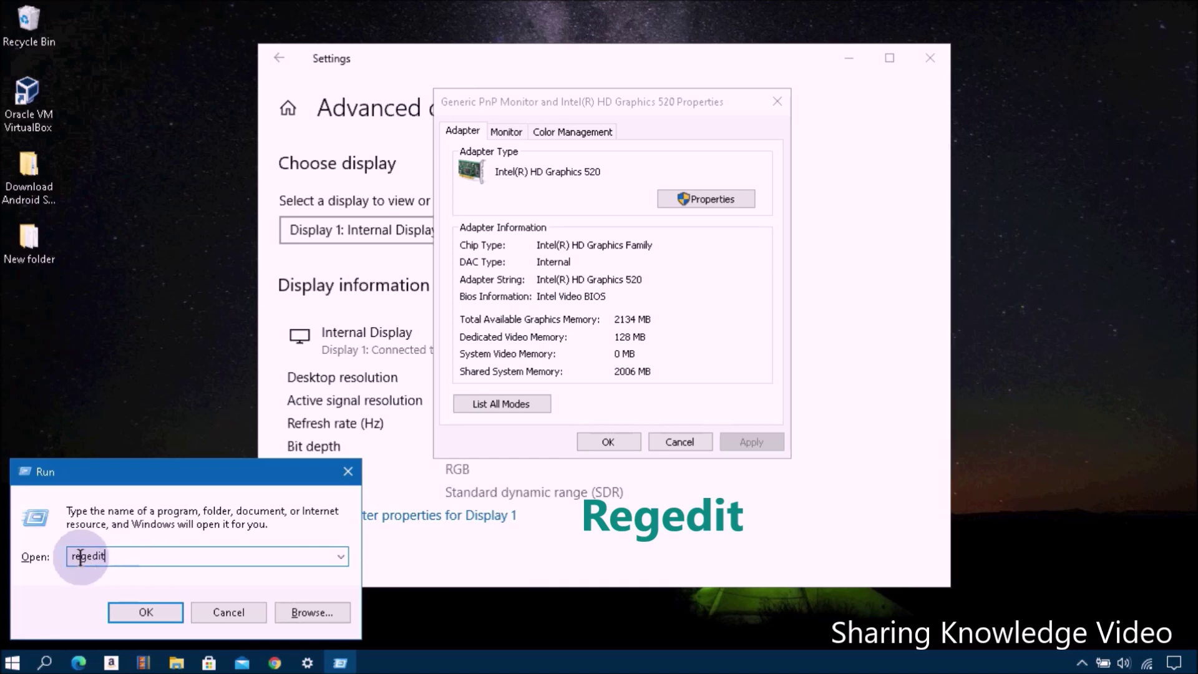
click(147, 609)
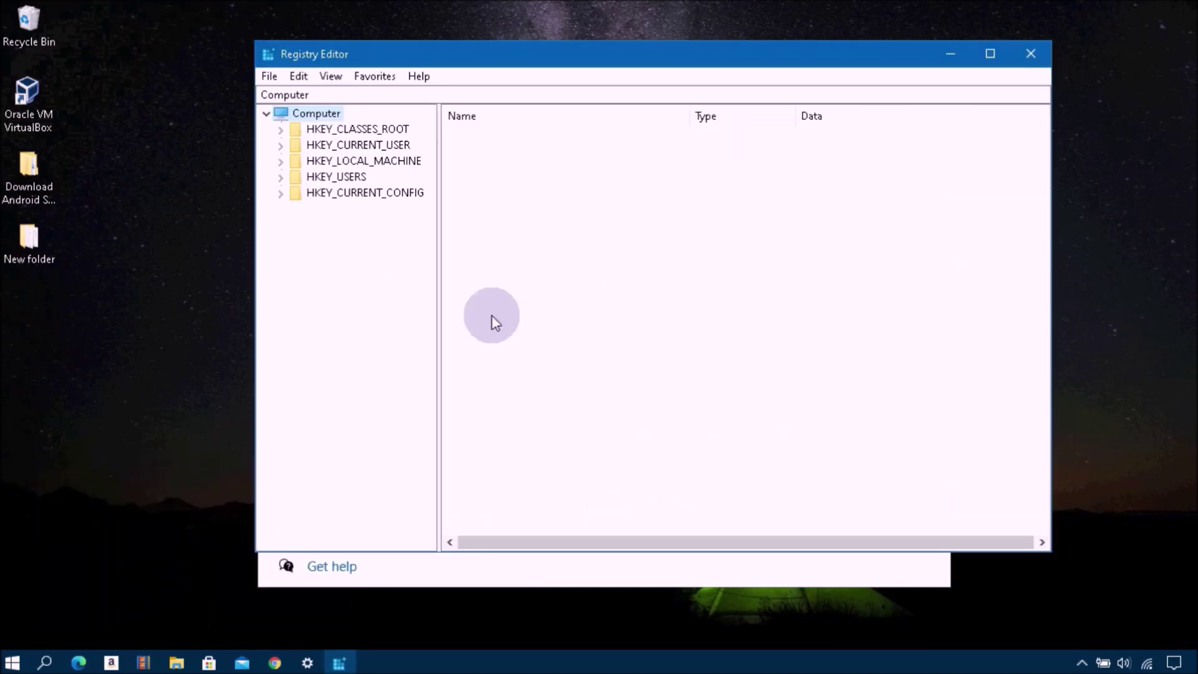
click(989, 56)
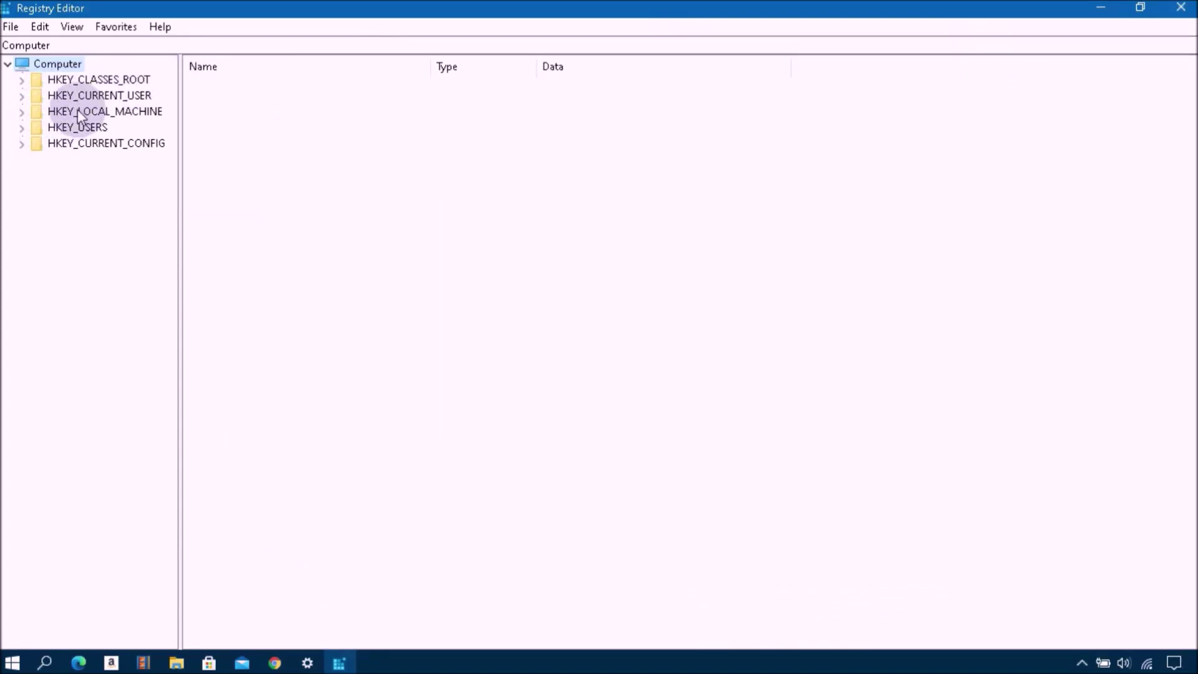
Expand HKEY_LOCAL_MACHINE > SOFTWARE > Intel and bring up the Intel key's context menu
click(21, 112)
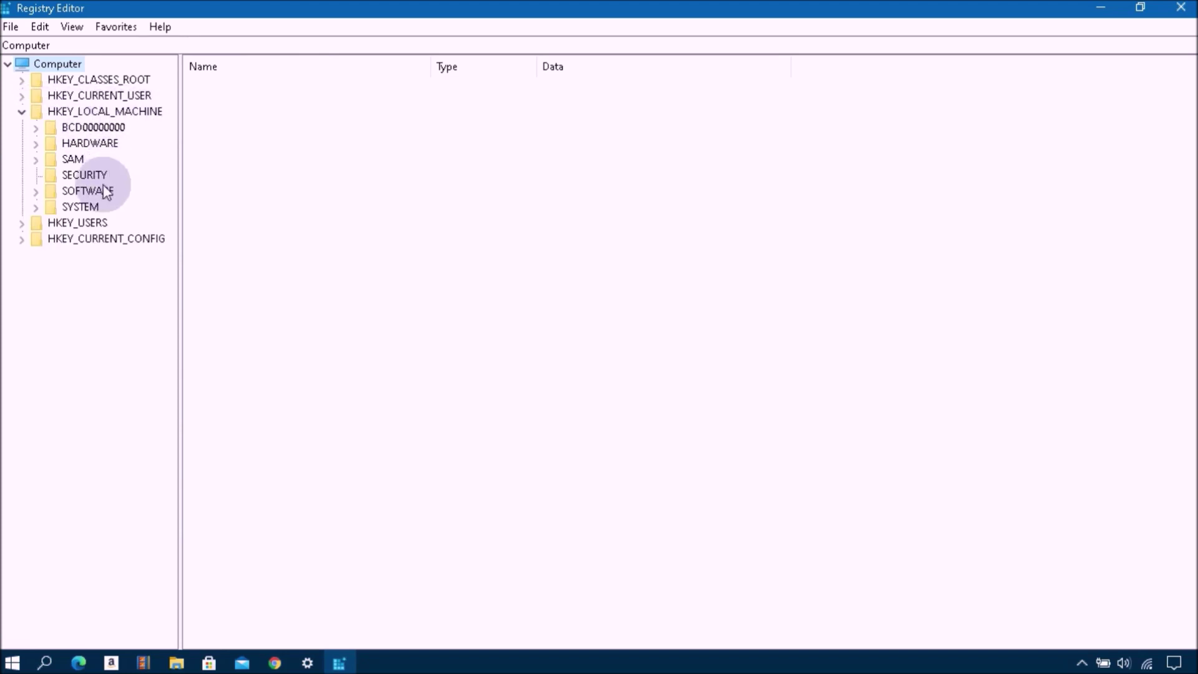
click(36, 191)
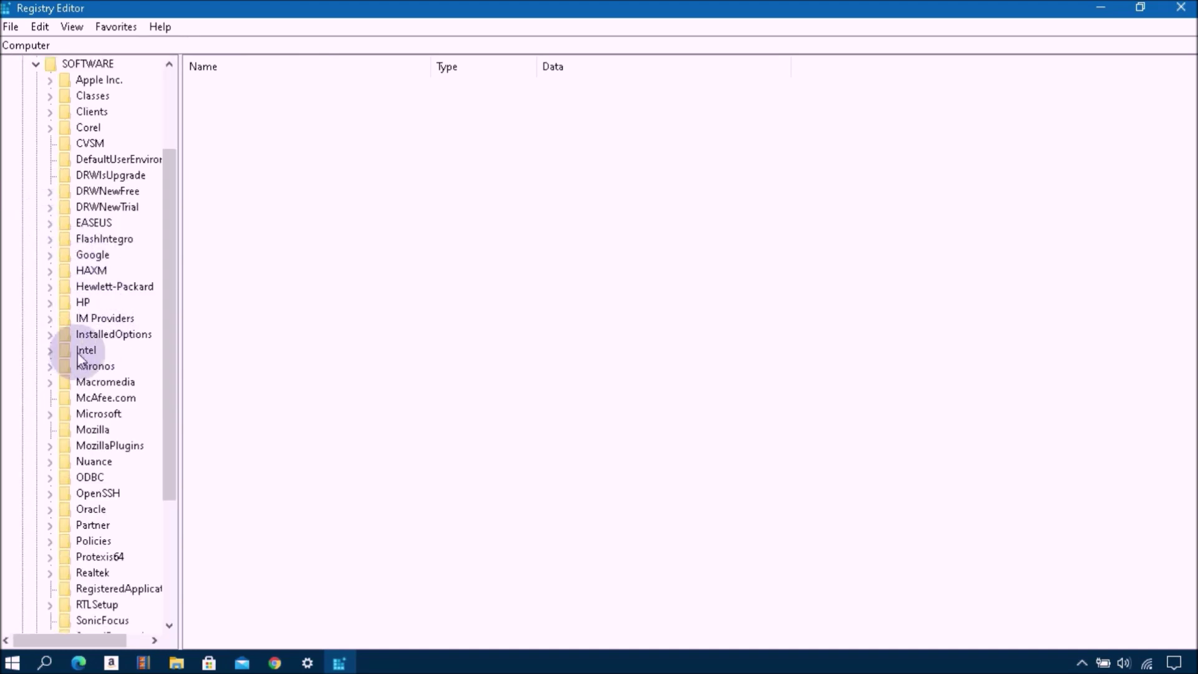
click(51, 350)
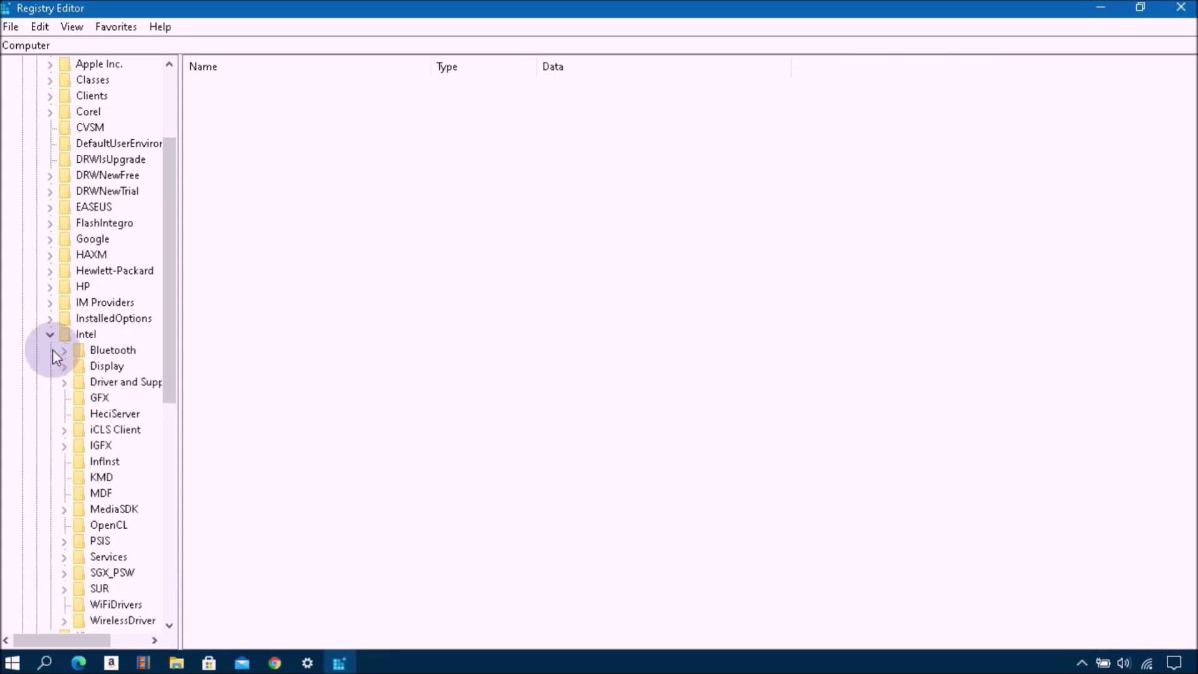
right_click(88, 335)
Create a new subkey named GMM under the Intel key
mouse_move(219, 373)
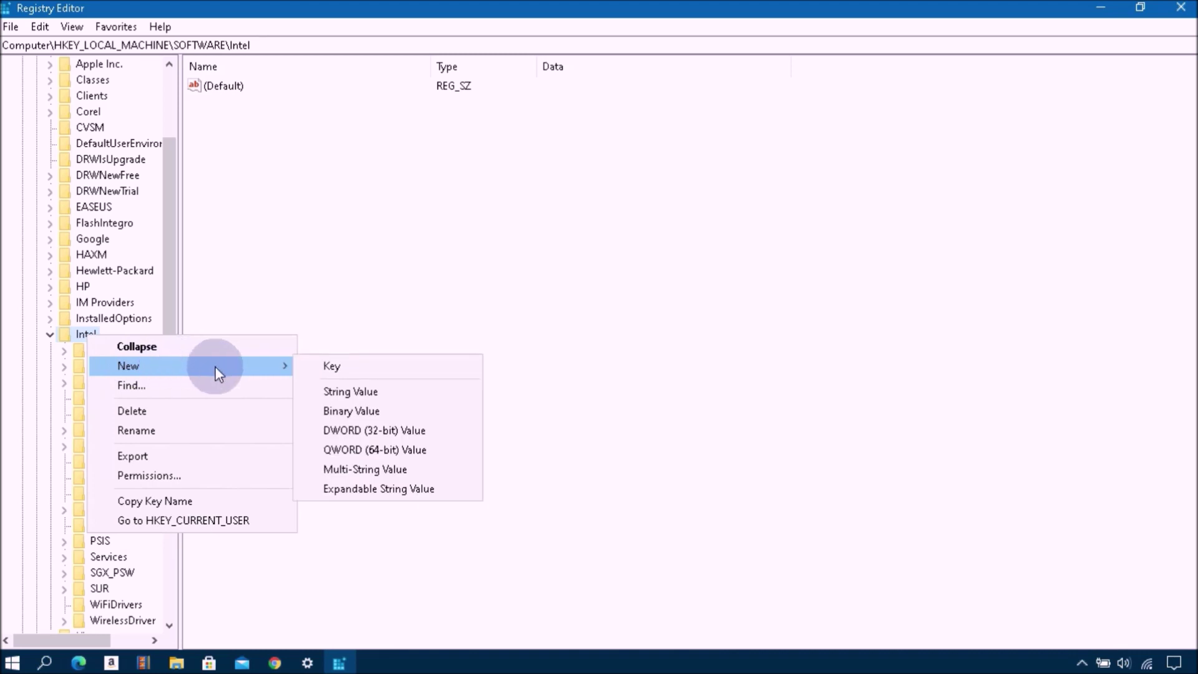
click(379, 369)
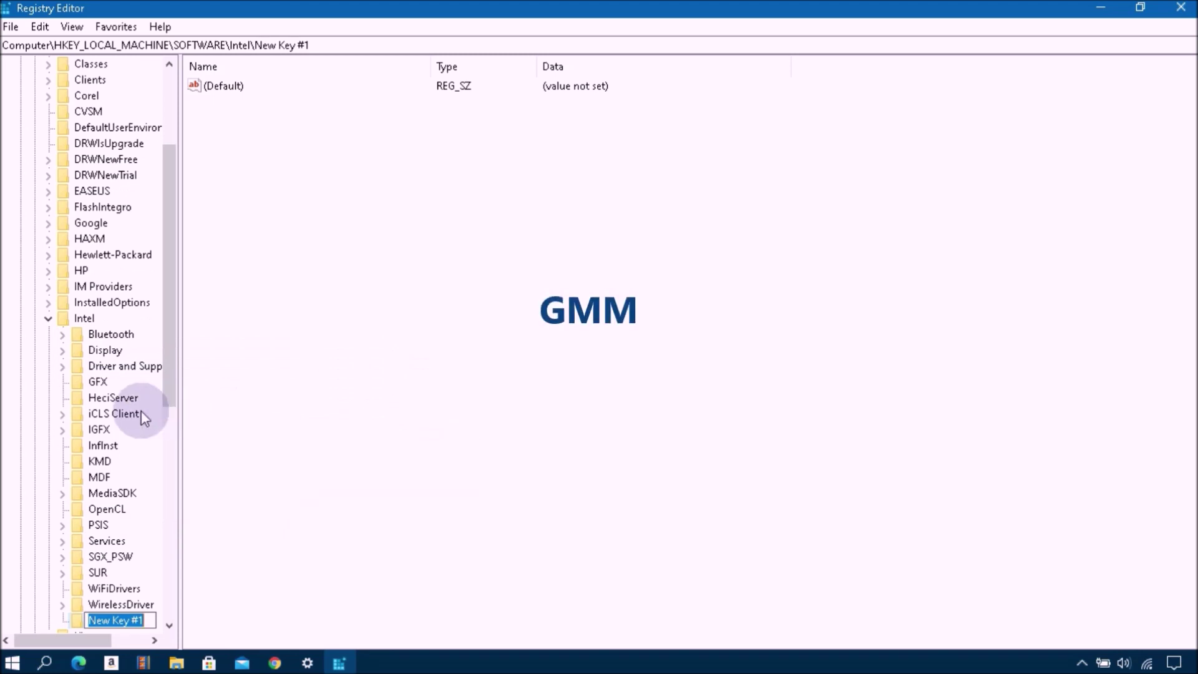
text(GMM)
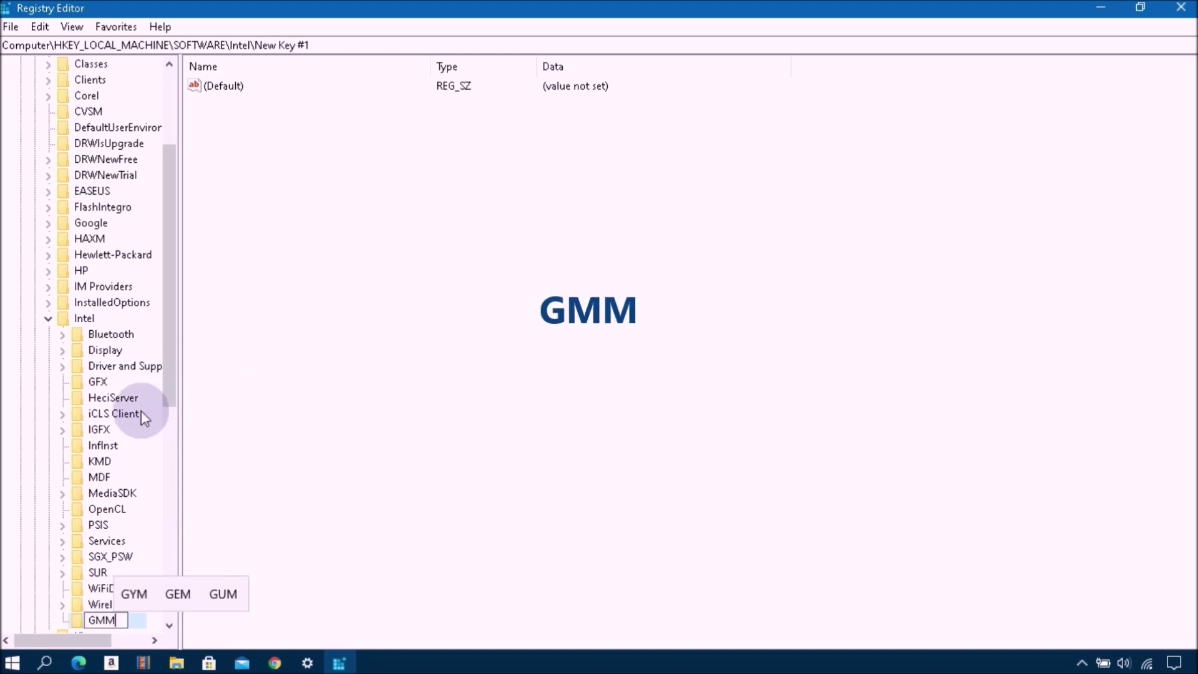
click(280, 445)
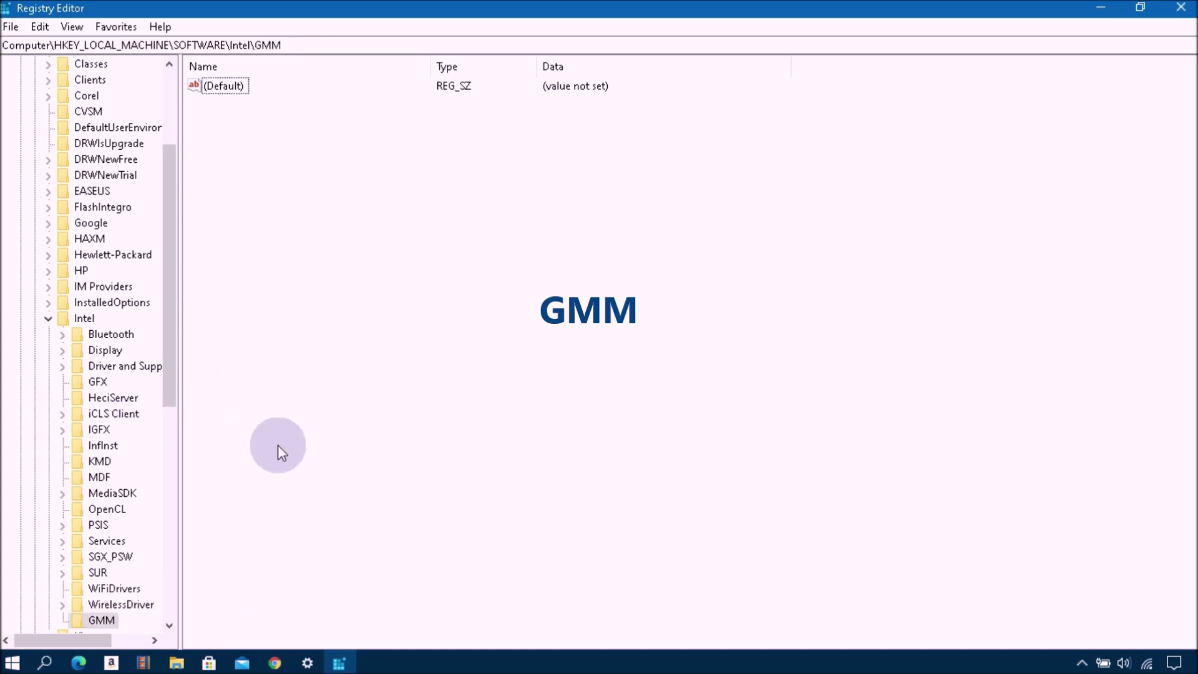
Add a DWORD (32-bit) value named DedicatedSegmentSize inside the GMM key
right_click(103, 605)
click(96, 618)
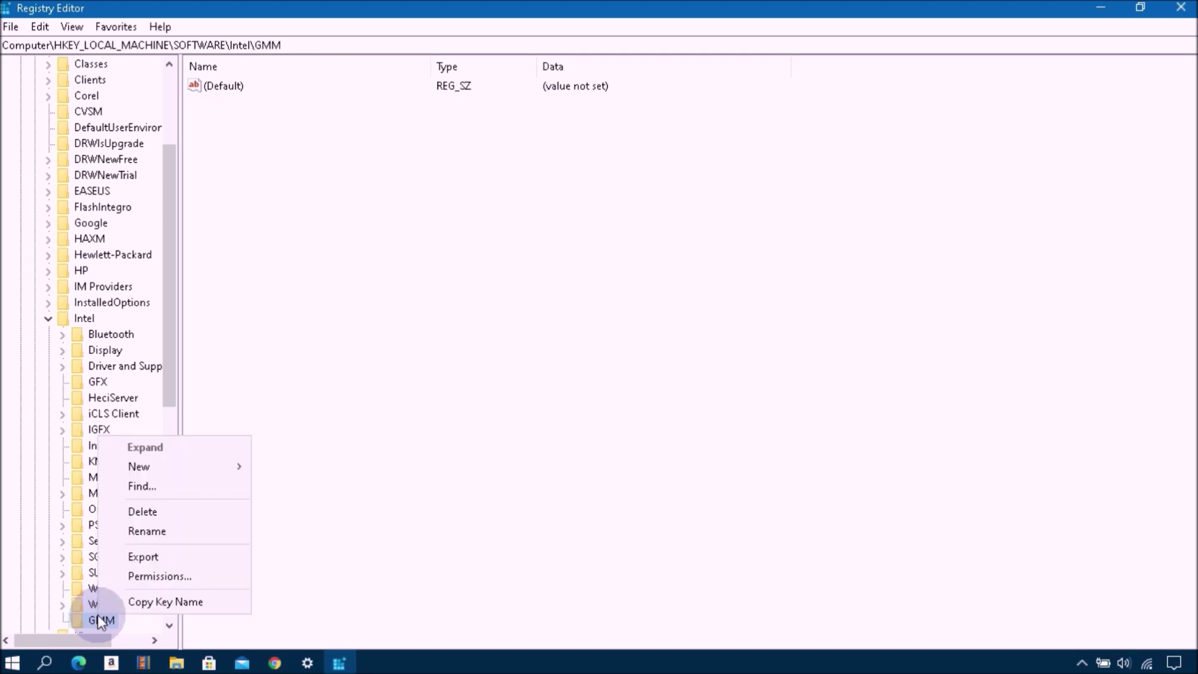
right_click(95, 620)
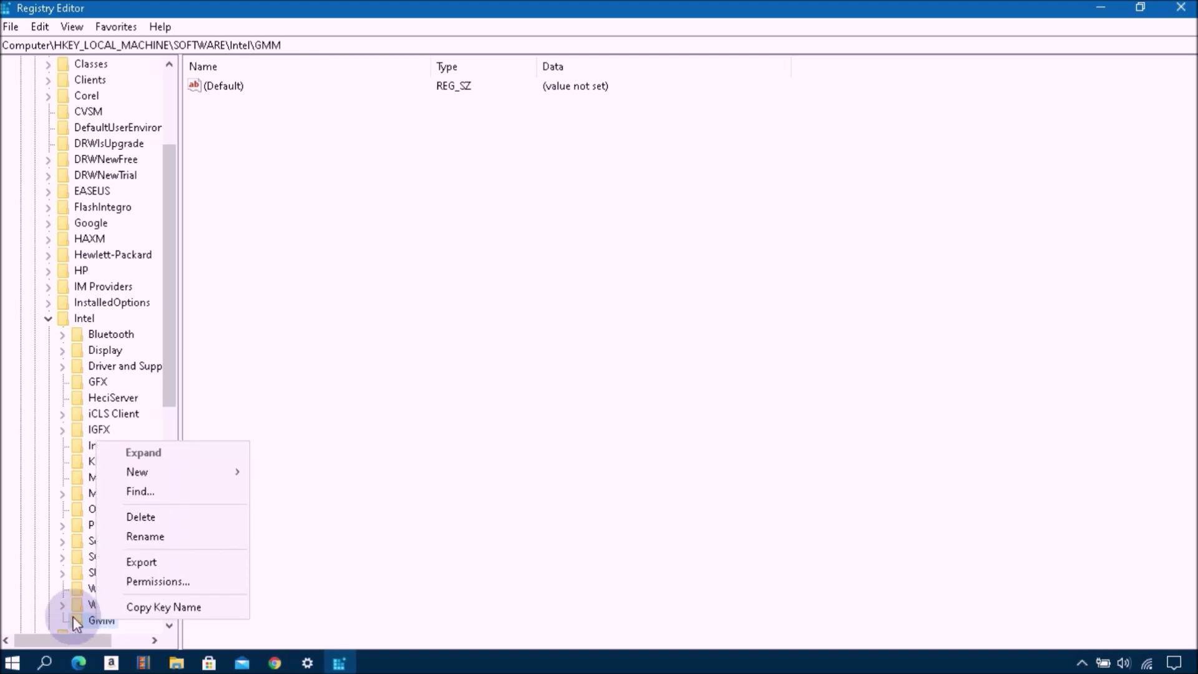
mouse_move(131, 470)
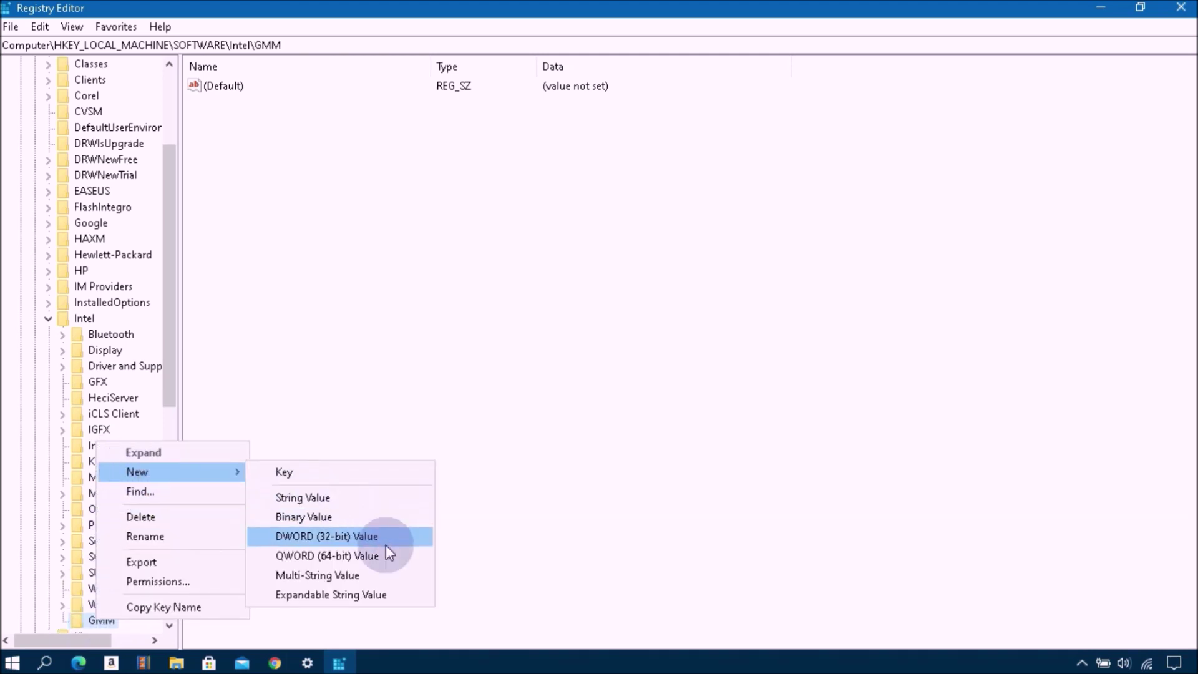
click(348, 538)
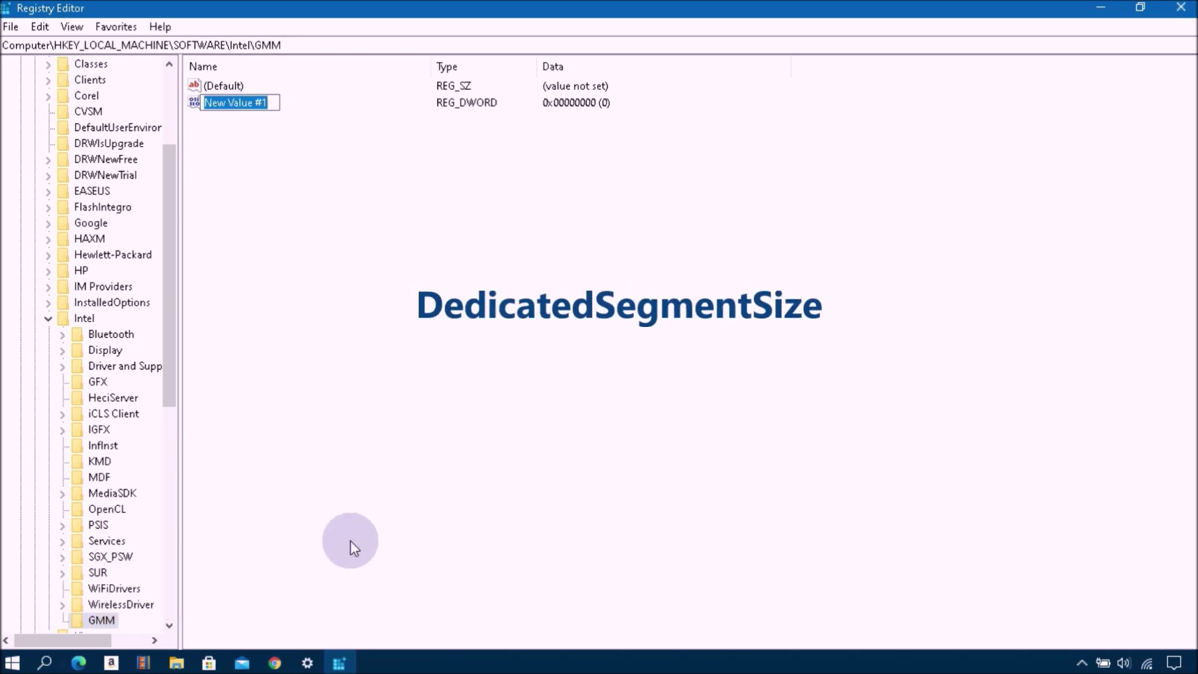
text(DedicatedSegmentSize)
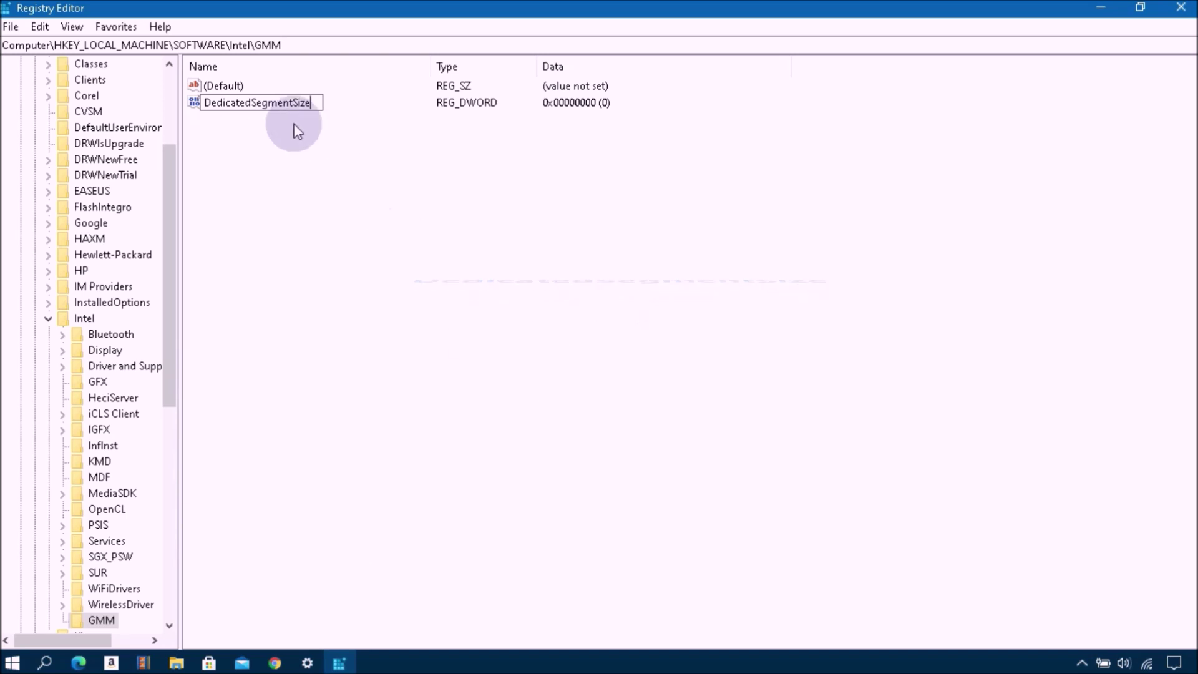
key(Return)
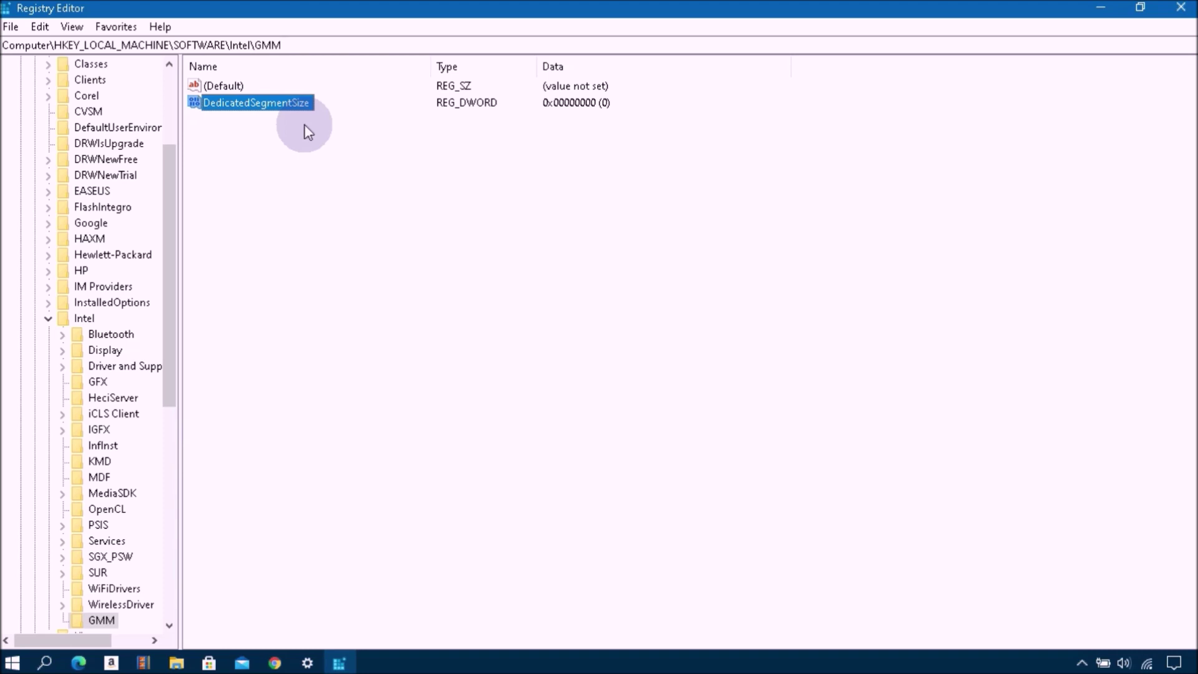
click(322, 116)
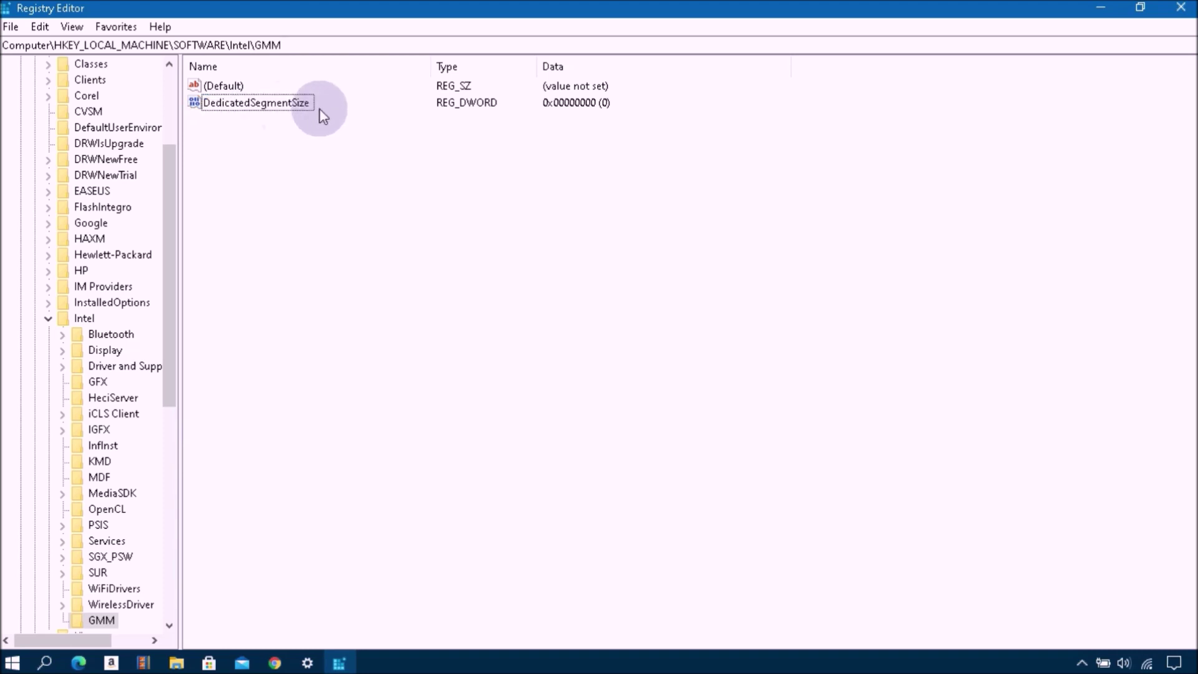
click(277, 106)
Modify DedicatedSegmentSize to hold 512 as hexadecimal value data (0x00000512)
right_click(277, 106)
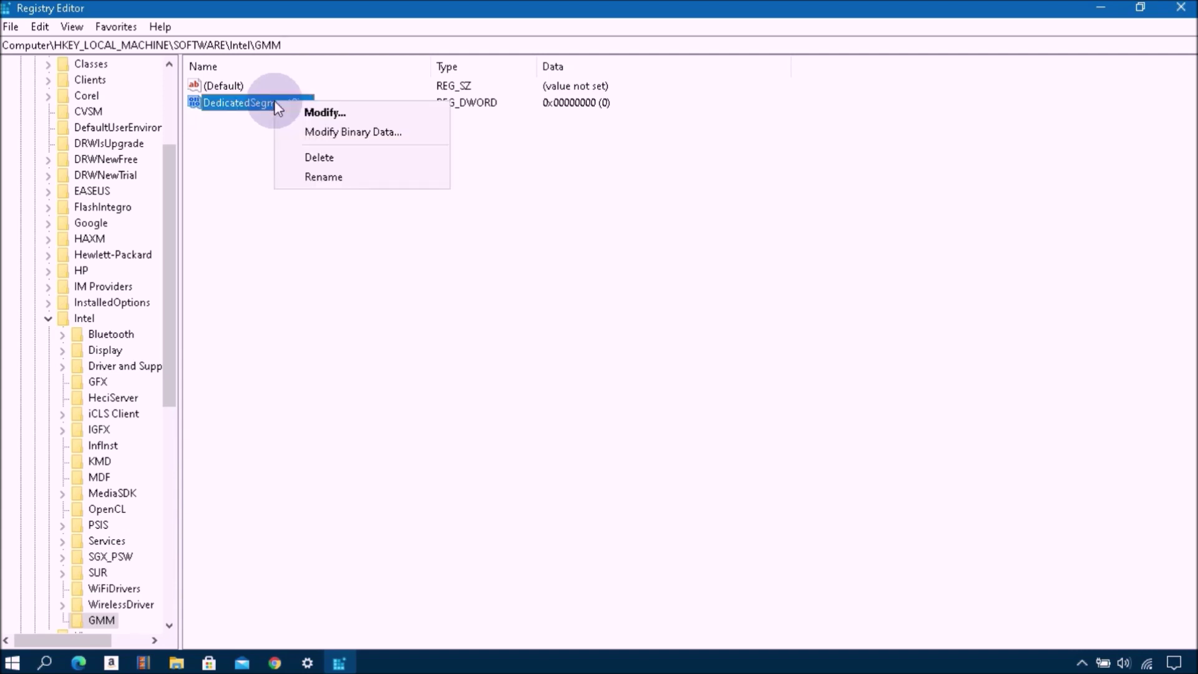
click(335, 112)
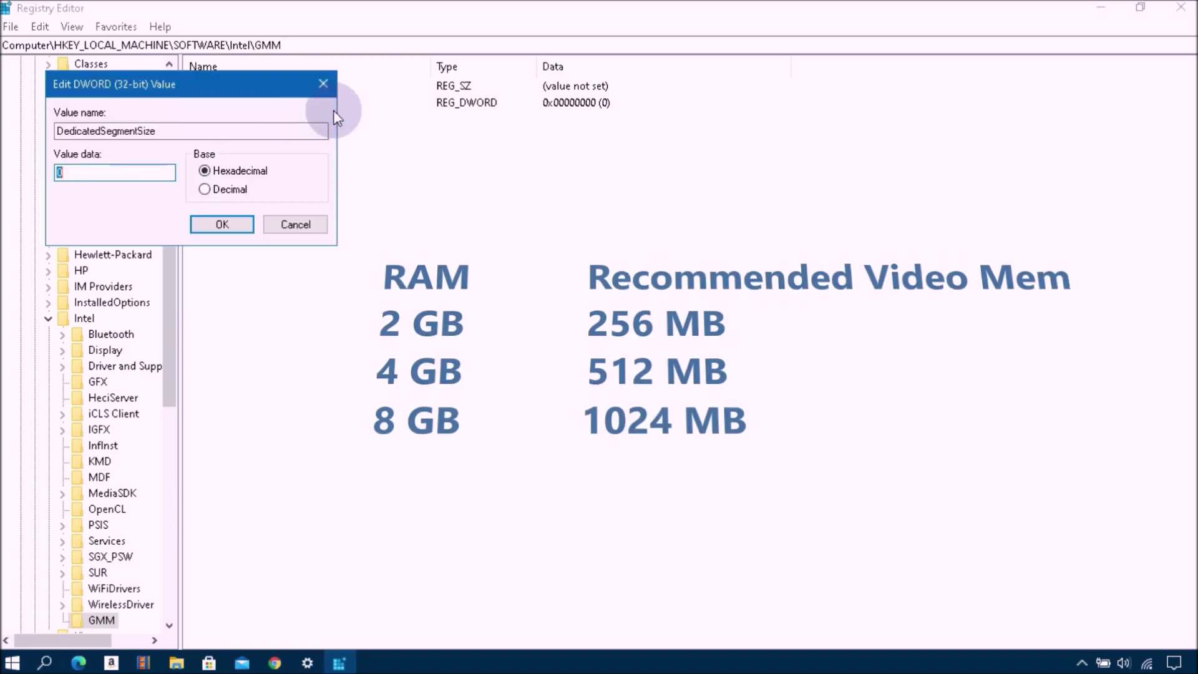
drag(220, 83, 287, 92)
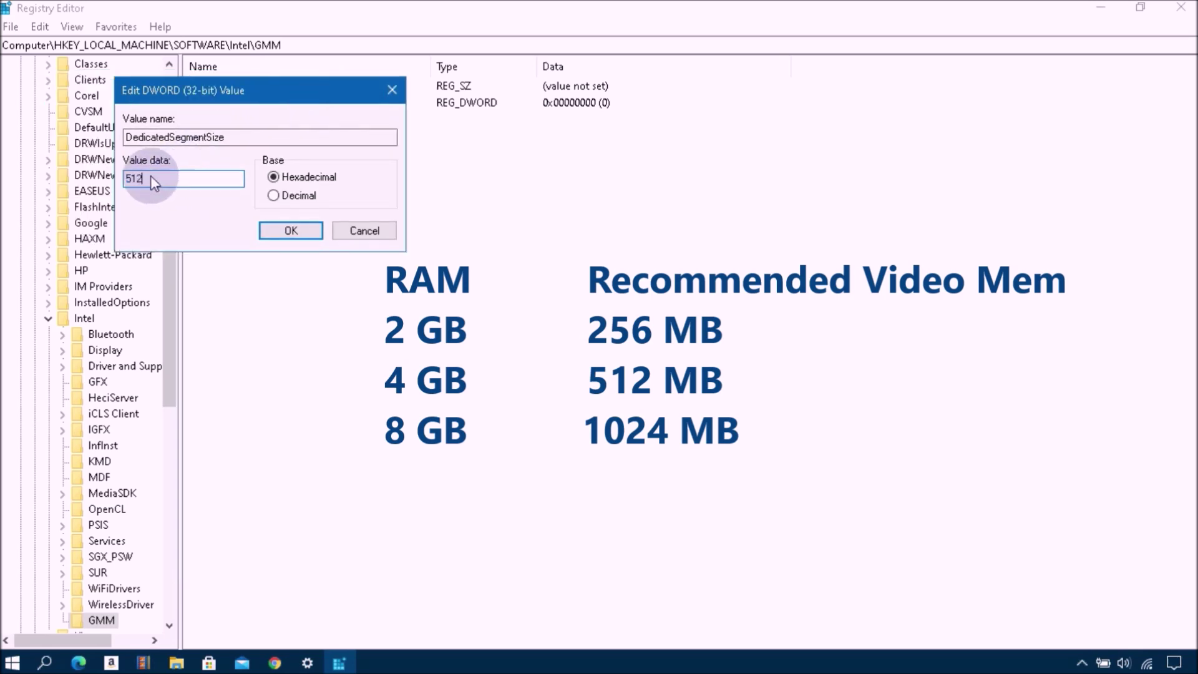
text(512)
click(291, 231)
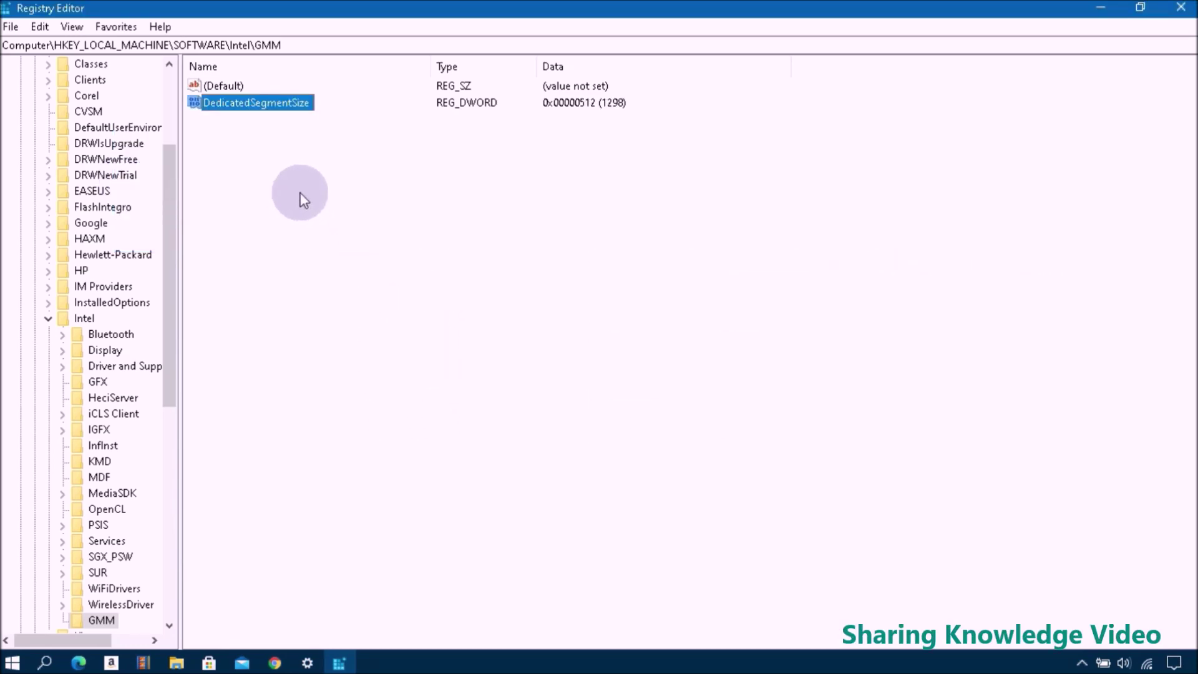
click(285, 147)
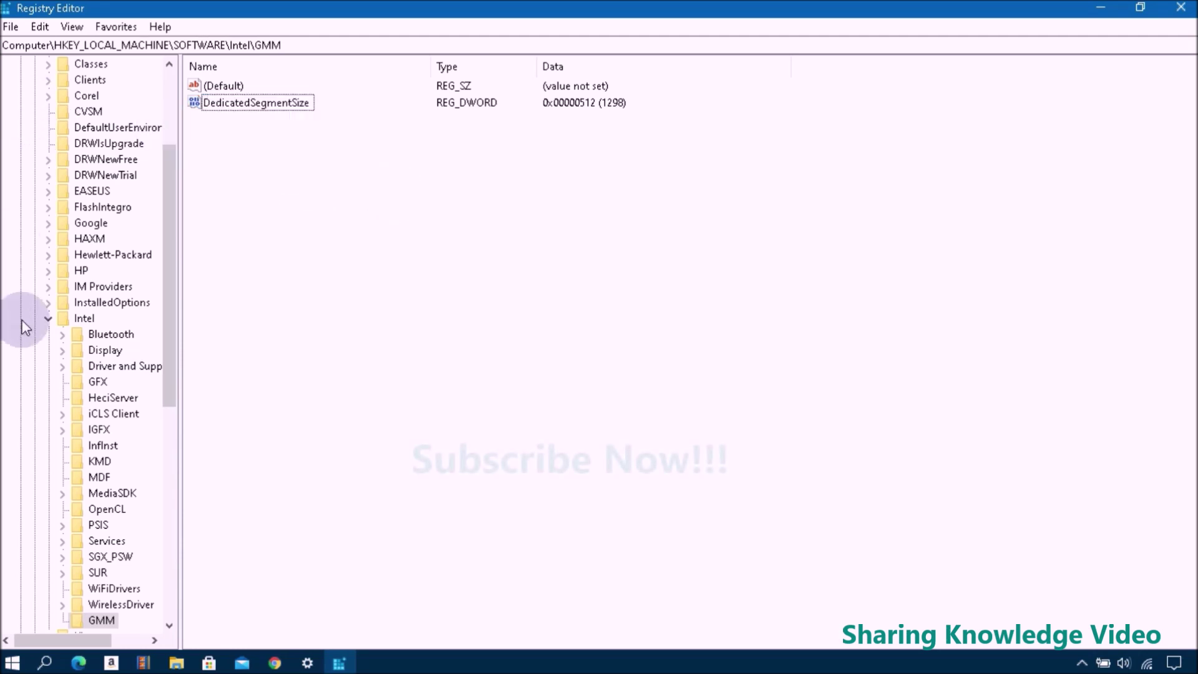
Collapse Intel, SOFTWARE, HKEY_LOCAL_MACHINE and Computer in the key tree
click(48, 318)
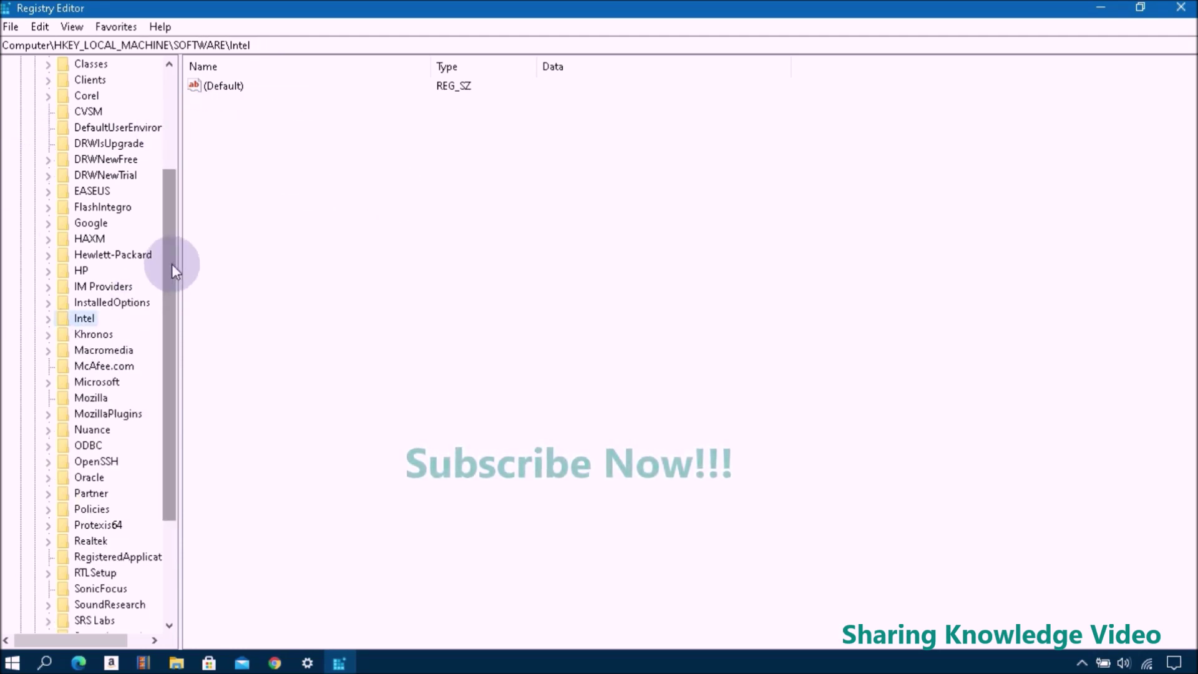
drag(171, 264, 200, 180)
click(35, 175)
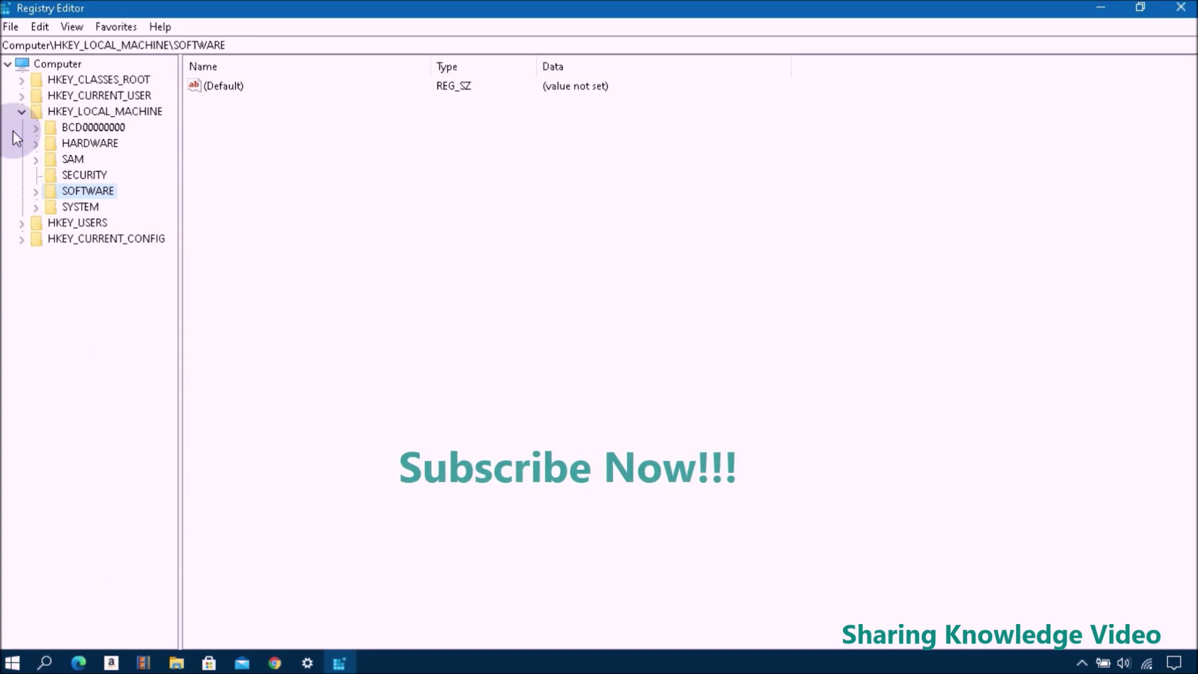
click(21, 112)
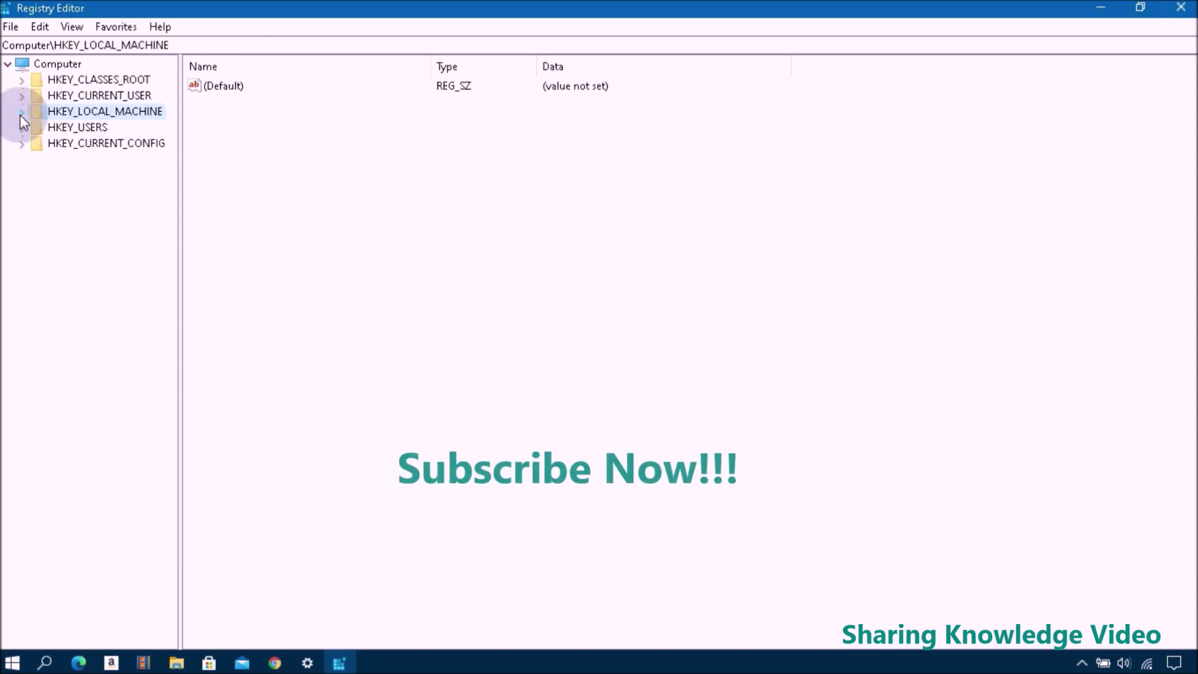
click(7, 64)
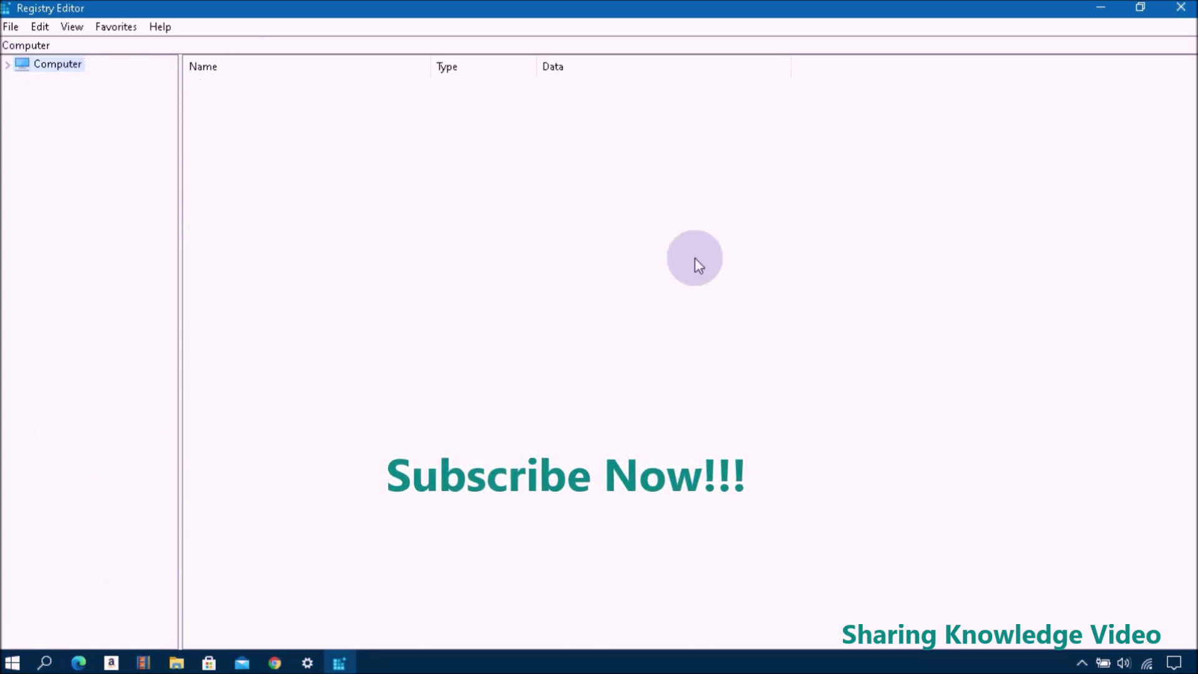